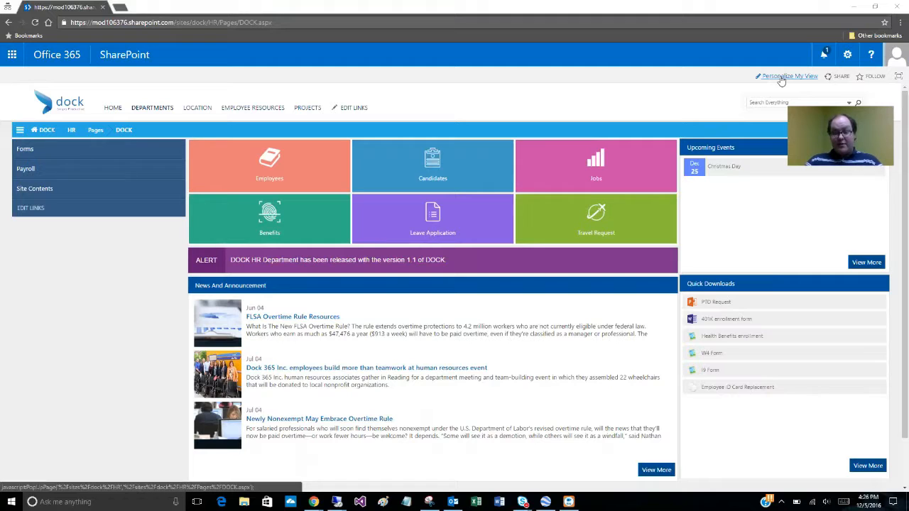
Insert the All Site Documents app into the TopZone of the personalized HR page and close the personalization dialog
{"action": "left_click", "coordinate": [781, 78]}
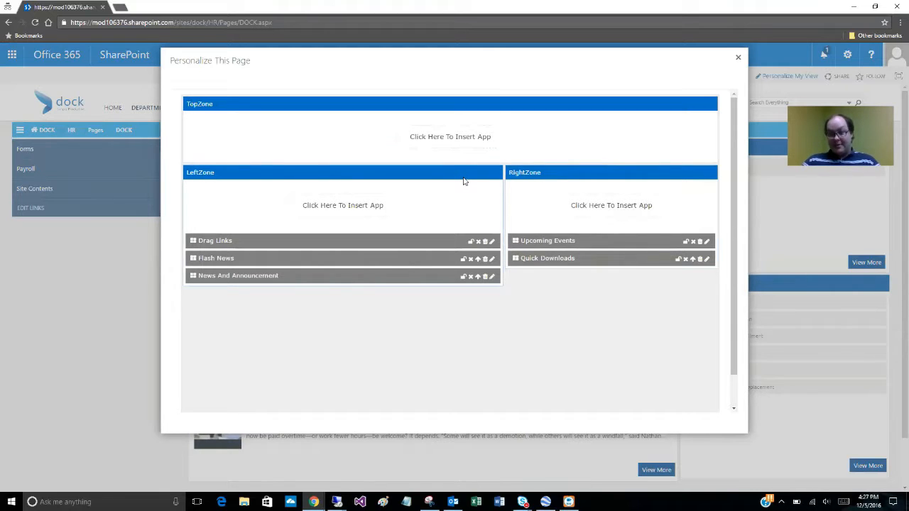
{"action": "left_click", "coordinate": [447, 141]}
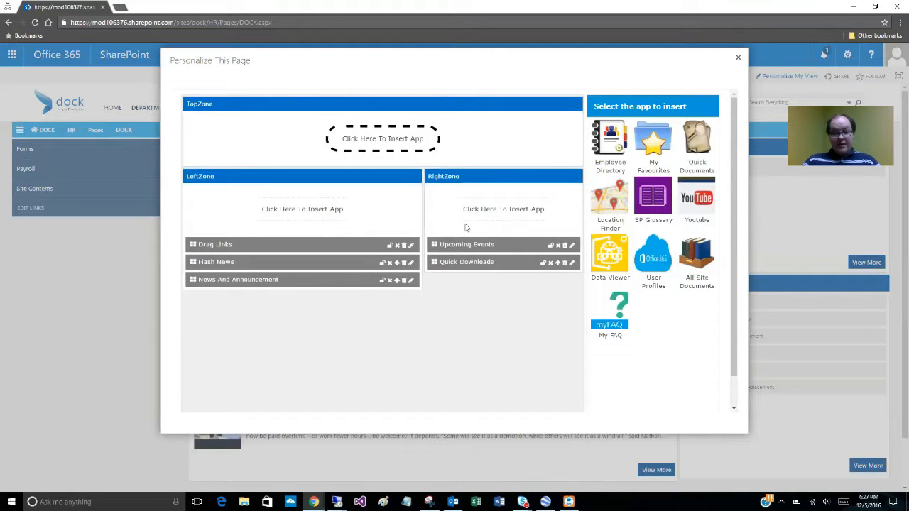
{"action": "mouse_move", "coordinate": [706, 133]}
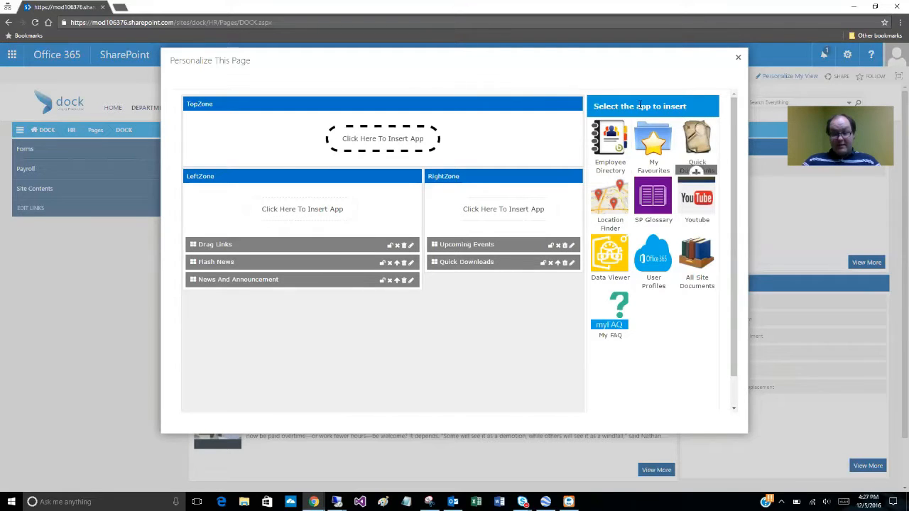
{"action": "mouse_move", "coordinate": [695, 261]}
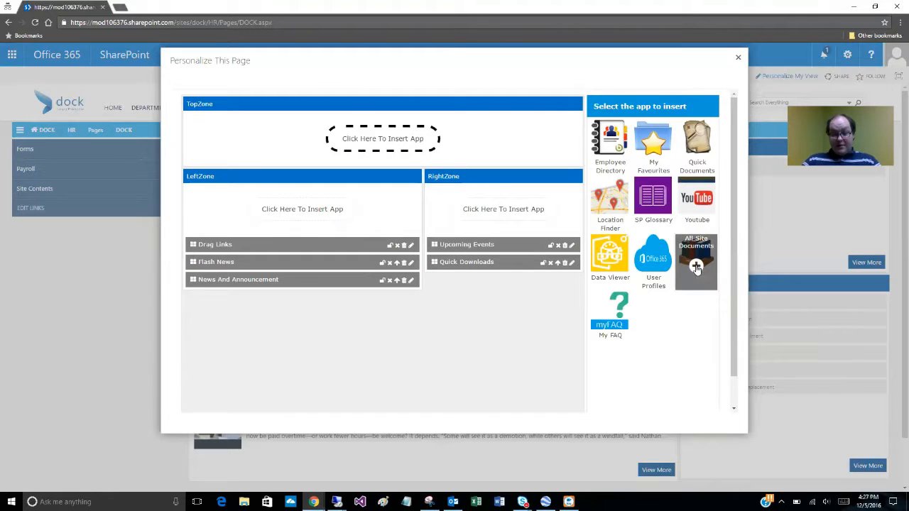
{"action": "left_click", "coordinate": [696, 266]}
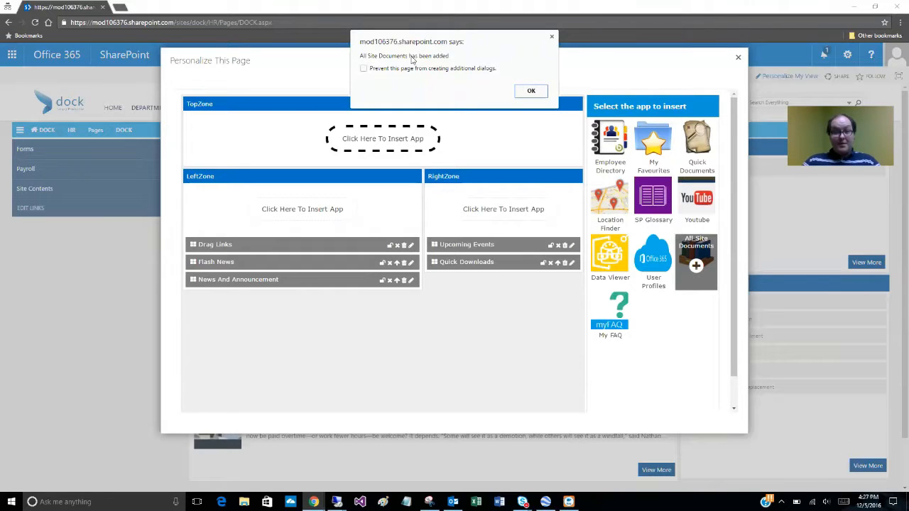
{"action": "left_click", "coordinate": [531, 91]}
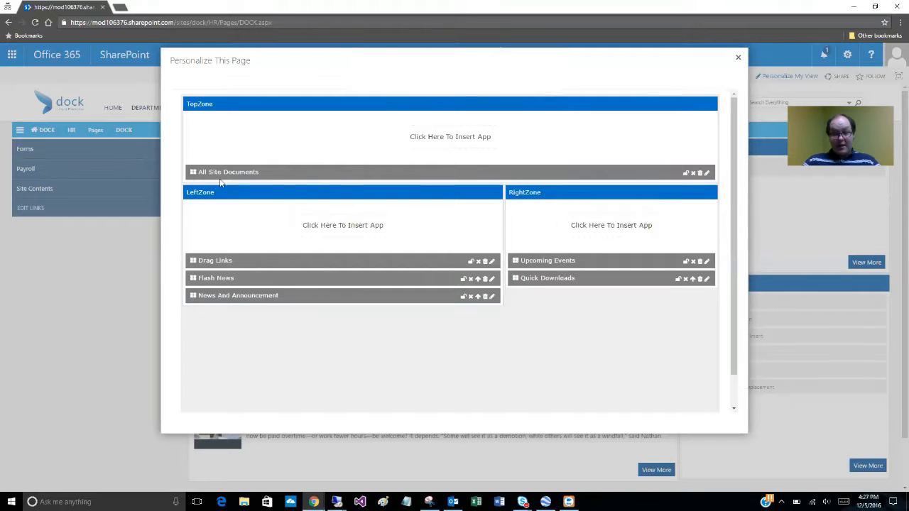
{"action": "scroll", "coordinate": [508, 183], "scroll_direction": "down", "scroll_amount": 1}
{"action": "scroll", "coordinate": [620, 186], "scroll_direction": "up", "scroll_amount": 1}
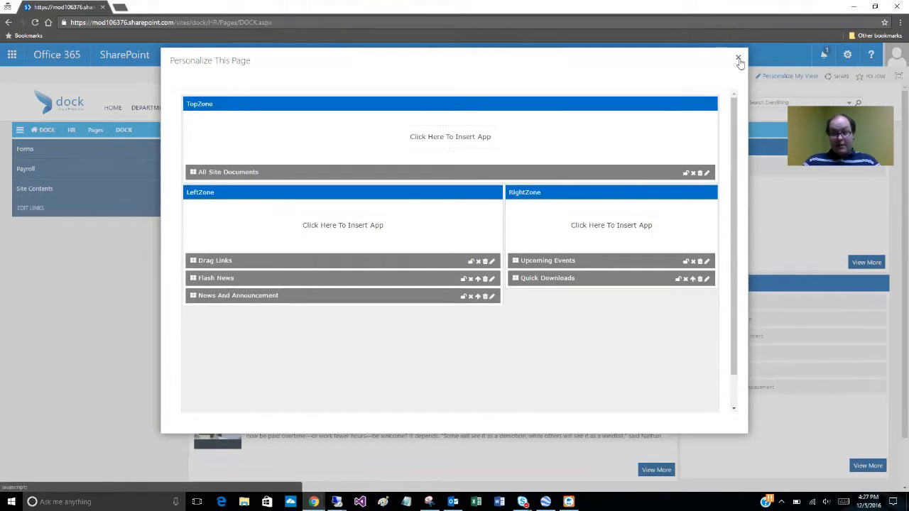
{"action": "left_click", "coordinate": [738, 59]}
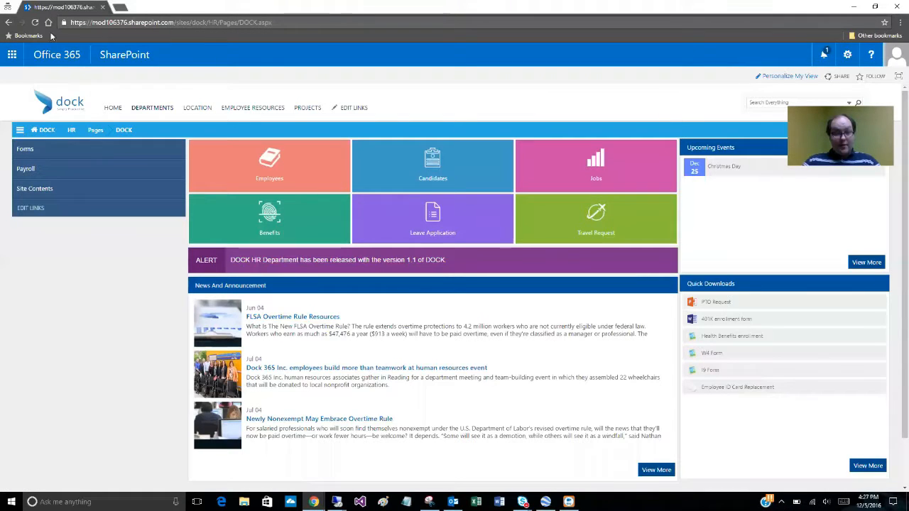
Reload the HR page and look over the All Site Documents list together with the rest of the layout
{"action": "left_click", "coordinate": [35, 23]}
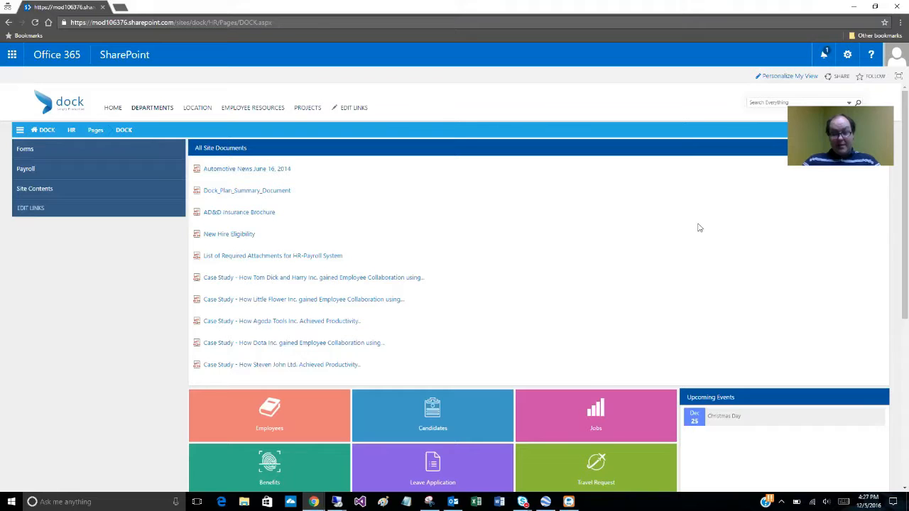
{"action": "scroll", "coordinate": [504, 282], "scroll_direction": "down", "scroll_amount": 2}
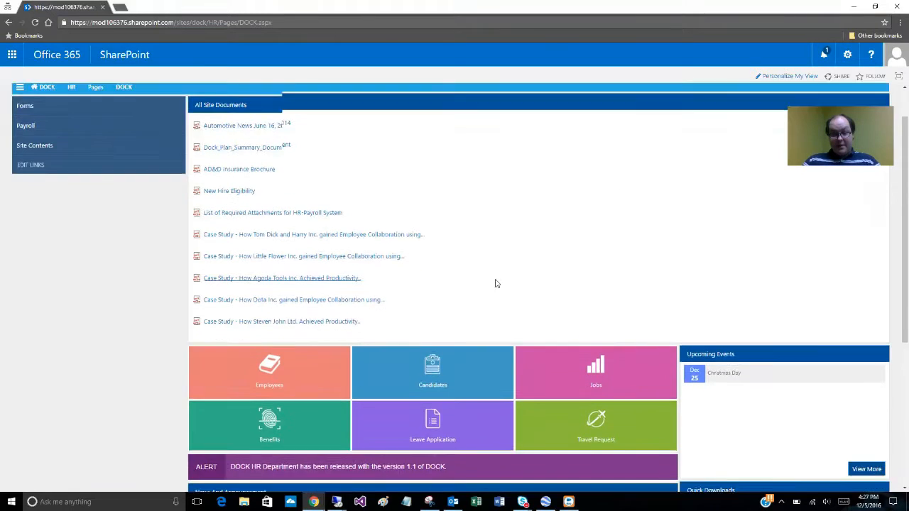
{"action": "scroll", "coordinate": [508, 274], "scroll_direction": "down", "scroll_amount": 2}
{"action": "scroll", "coordinate": [610, 284], "scroll_direction": "down", "scroll_amount": 1}
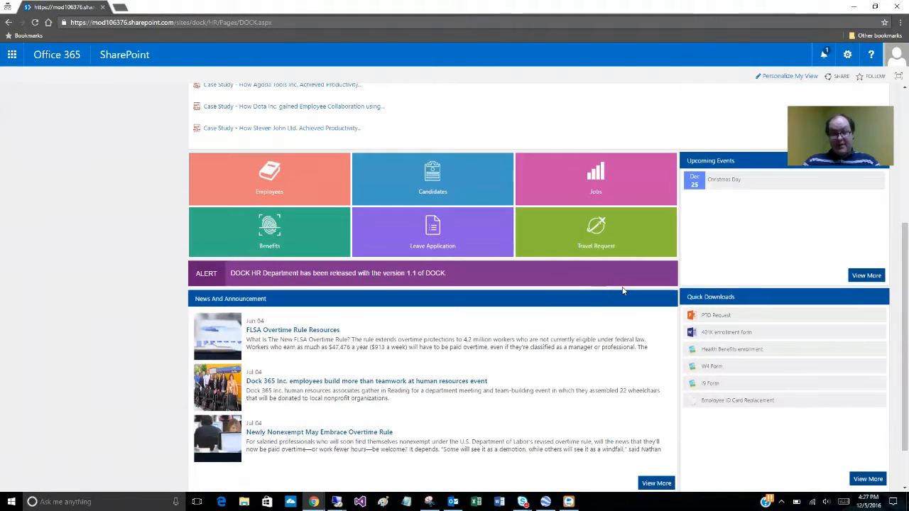
{"action": "scroll", "coordinate": [611, 282], "scroll_direction": "down", "scroll_amount": 1}
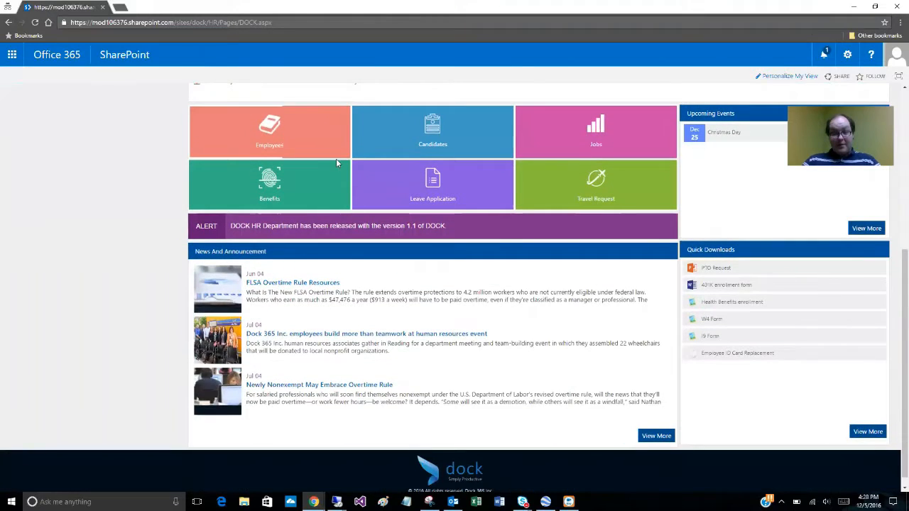
{"action": "scroll", "coordinate": [417, 203], "scroll_direction": "up", "scroll_amount": 1}
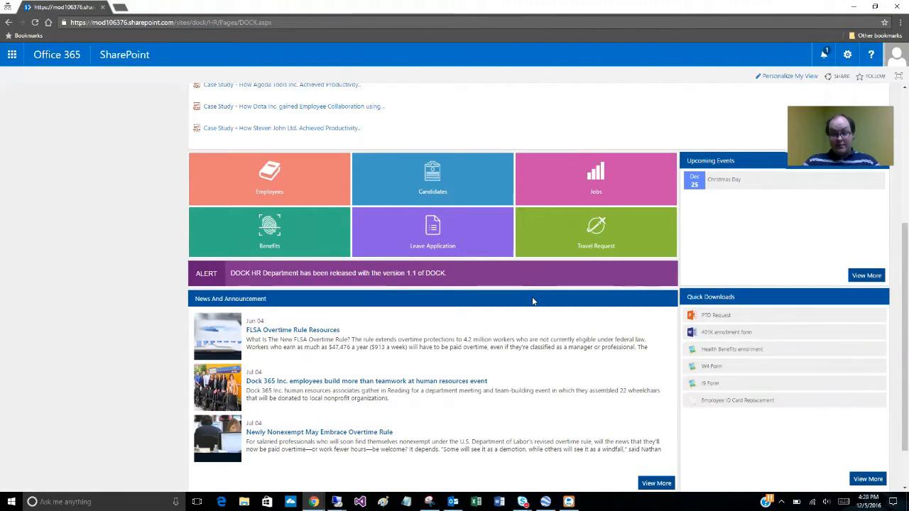
{"action": "scroll", "coordinate": [530, 313], "scroll_direction": "up", "scroll_amount": 2}
{"action": "scroll", "coordinate": [533, 312], "scroll_direction": "up", "scroll_amount": 3}
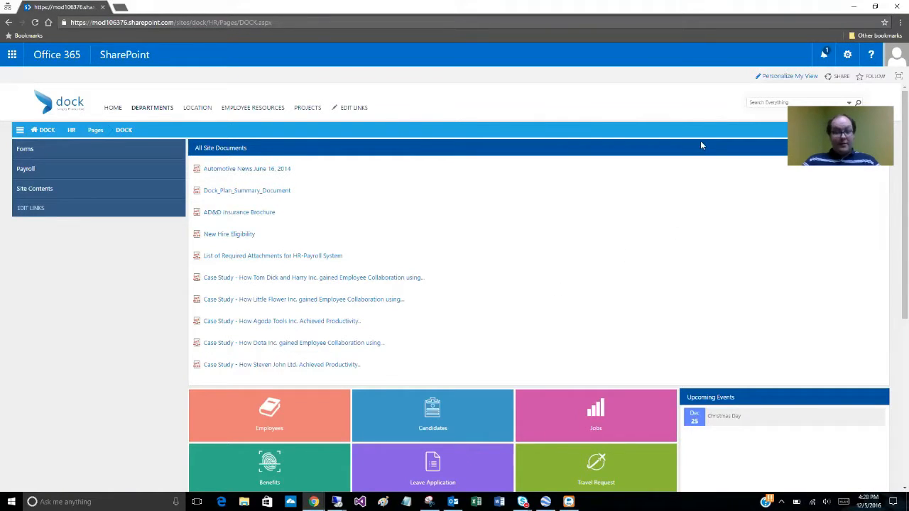
Permanently delete the All Site Documents web part from the TopZone in the page personalization
{"action": "left_click", "coordinate": [783, 79]}
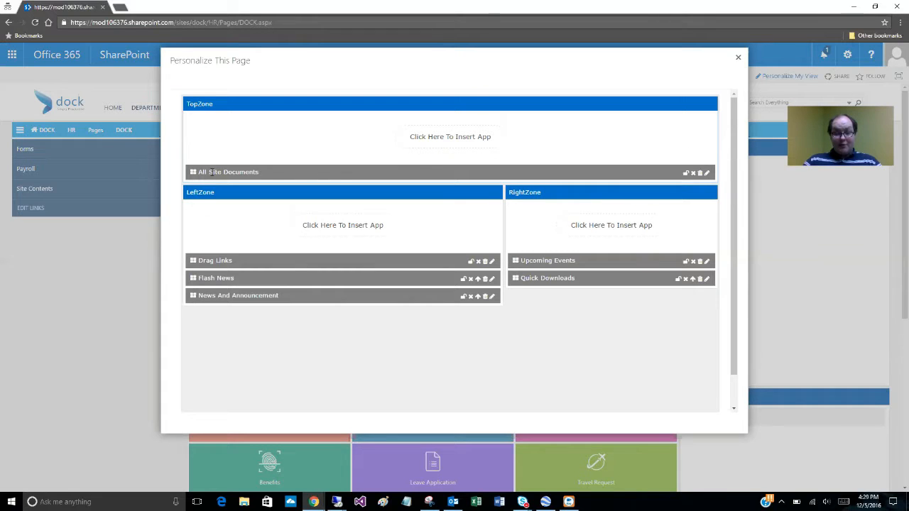
{"action": "left_click", "coordinate": [699, 174]}
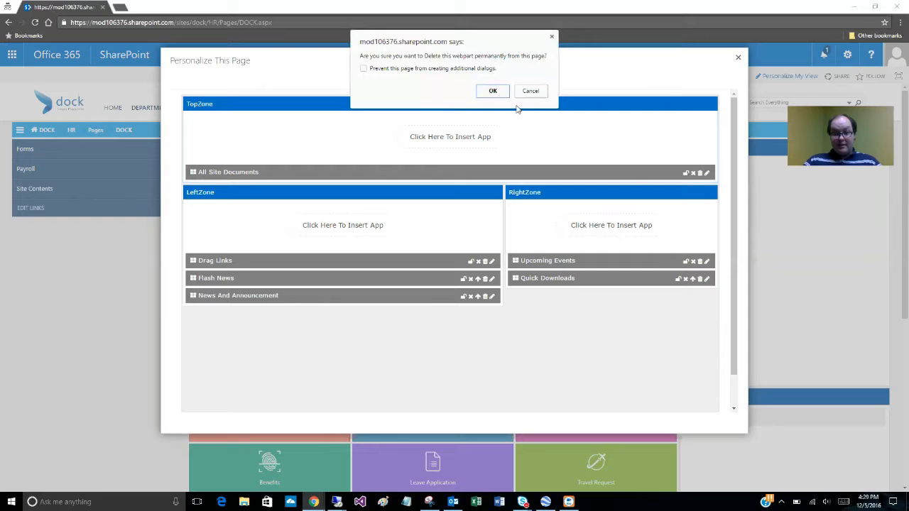
{"action": "left_click", "coordinate": [491, 90]}
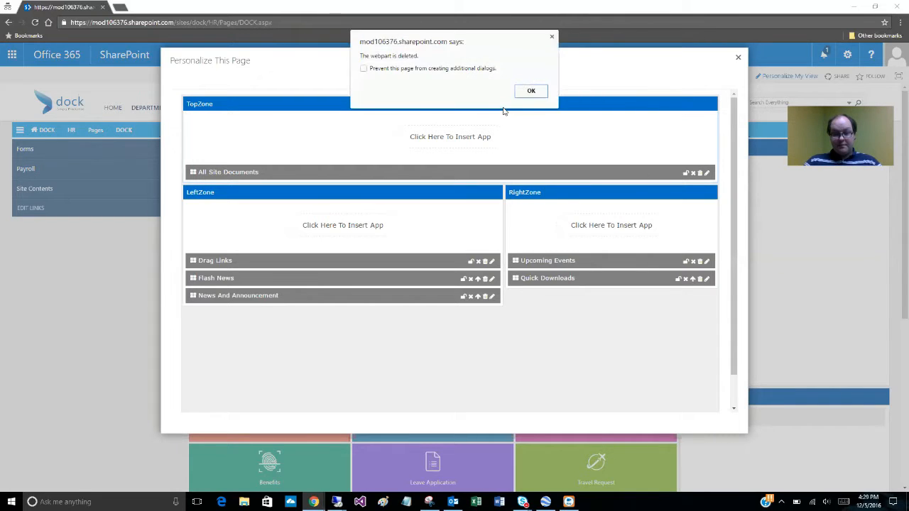
{"action": "left_click", "coordinate": [530, 92]}
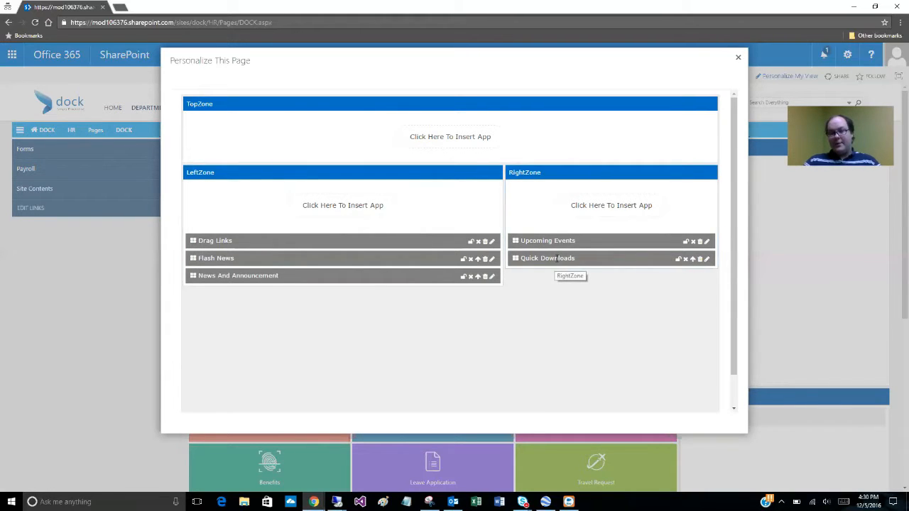
Move Quick Downloads above Upcoming Events in the RightZone, close the personalization dialog and reload the page
{"action": "left_click", "coordinate": [692, 260]}
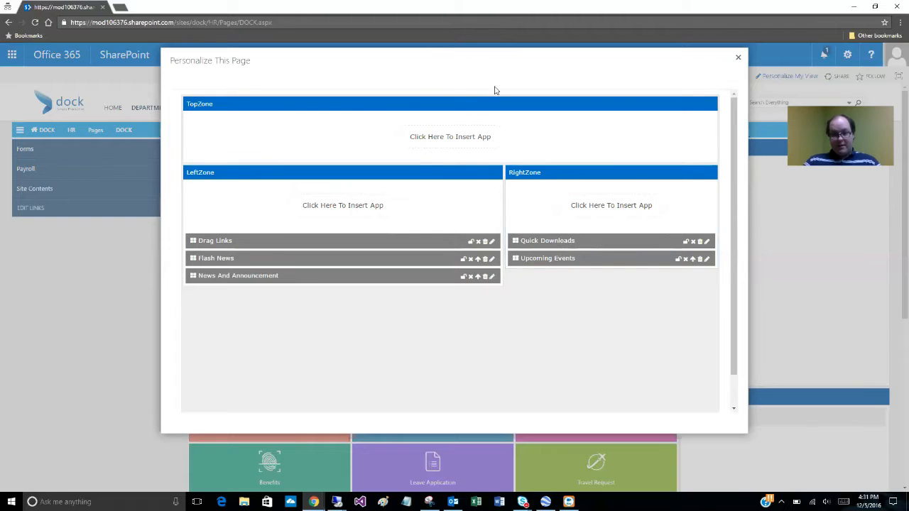
{"action": "left_click", "coordinate": [737, 57]}
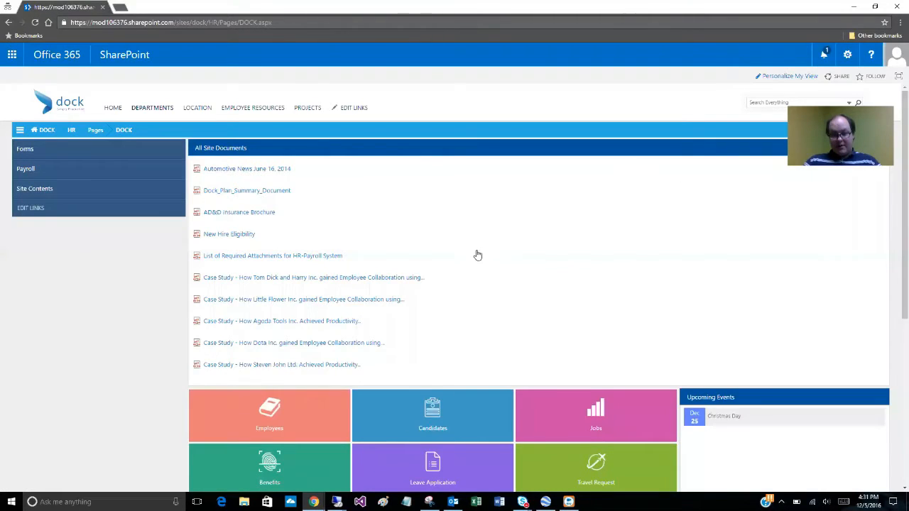
{"action": "scroll", "coordinate": [473, 253], "scroll_direction": "down", "scroll_amount": 3}
{"action": "scroll", "coordinate": [419, 235], "scroll_direction": "up", "scroll_amount": 3}
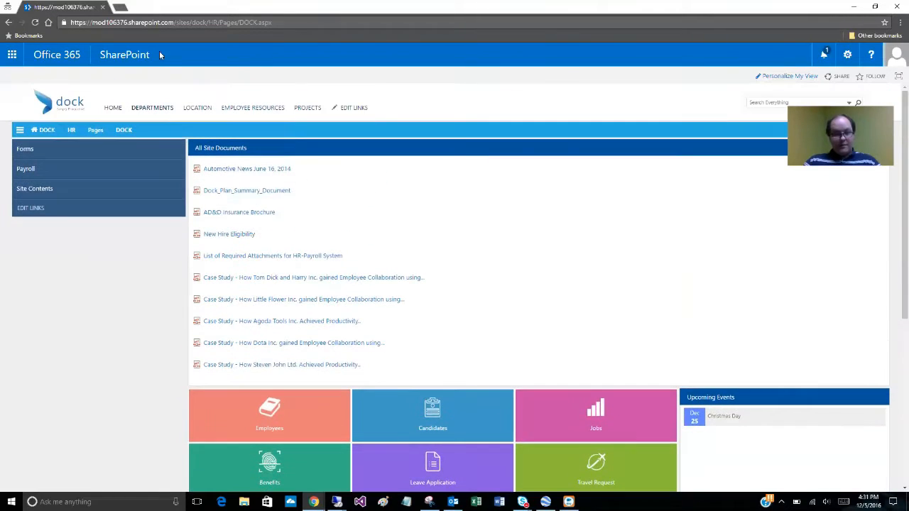
{"action": "left_click", "coordinate": [34, 23]}
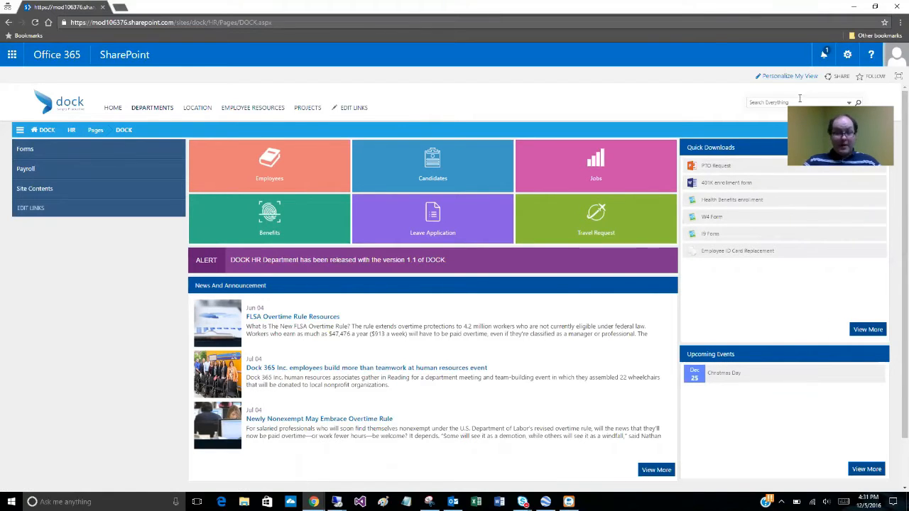
Open the Quick Downloads web part's properties in the personalization dialog, review its Zone setting, and dismiss them without saving
{"action": "left_click", "coordinate": [775, 77]}
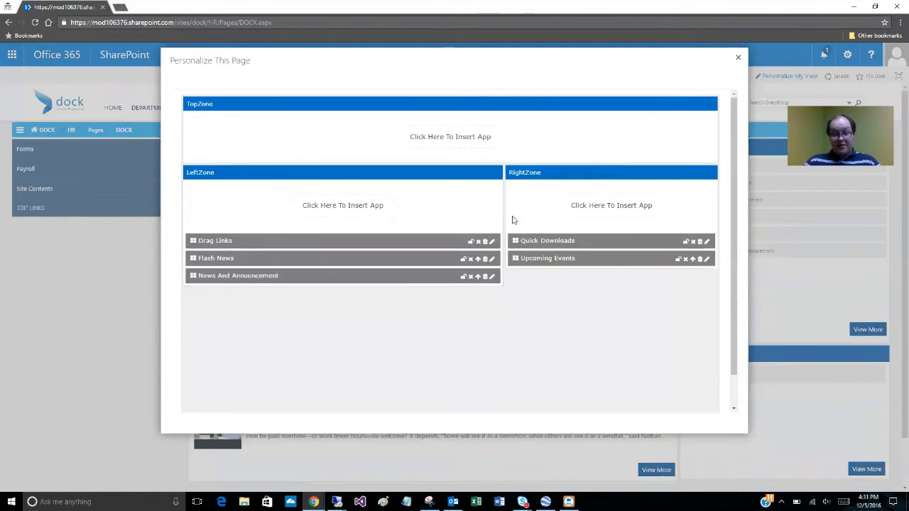
{"action": "left_click", "coordinate": [707, 242]}
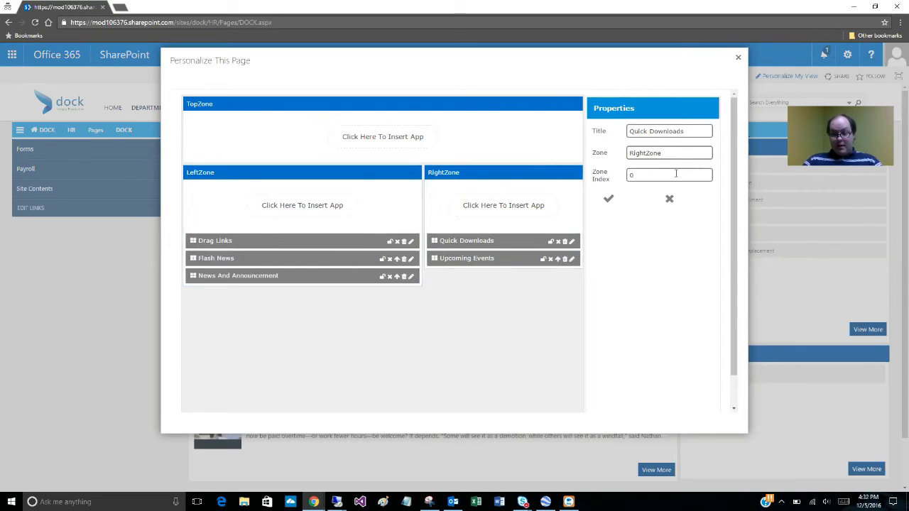
{"action": "left_click_drag", "start_coordinate": [662, 153], "coordinate": [614, 153]}
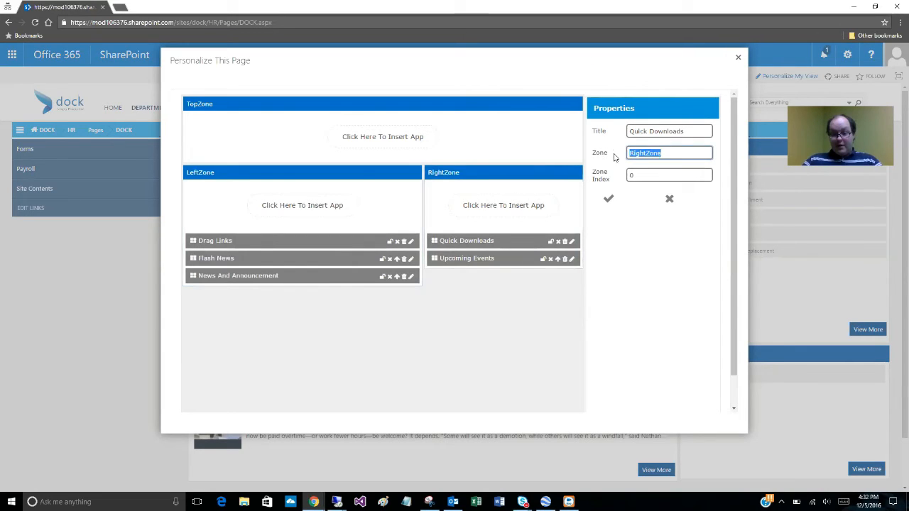
{"action": "left_click", "coordinate": [646, 155]}
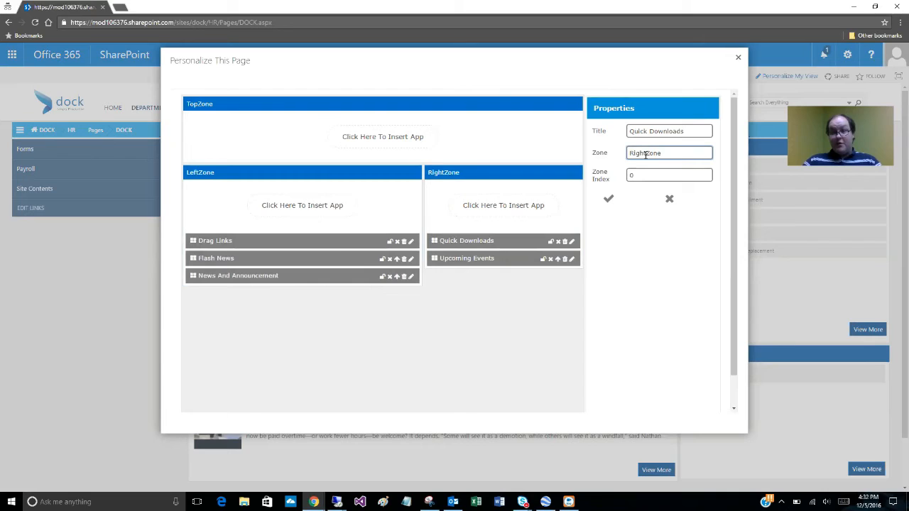
{"action": "left_click_drag", "start_coordinate": [645, 155], "coordinate": [618, 156]}
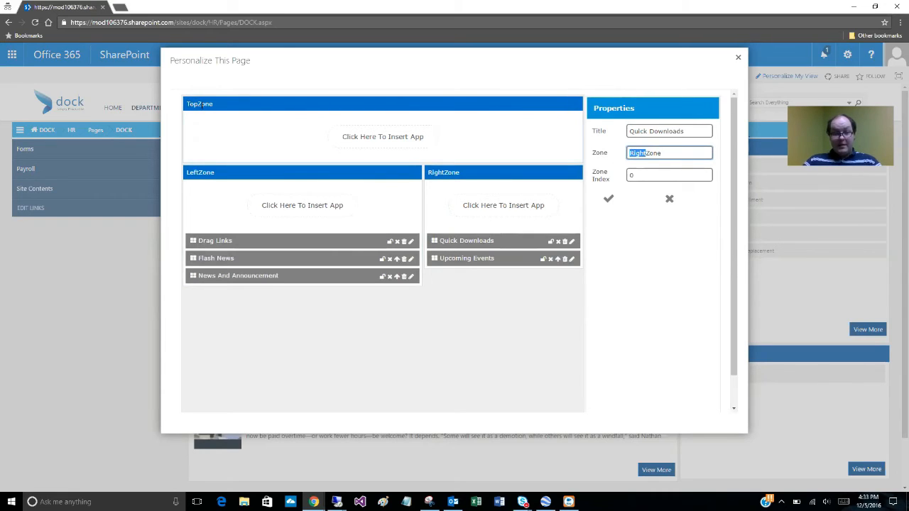
{"action": "left_click", "coordinate": [668, 203]}
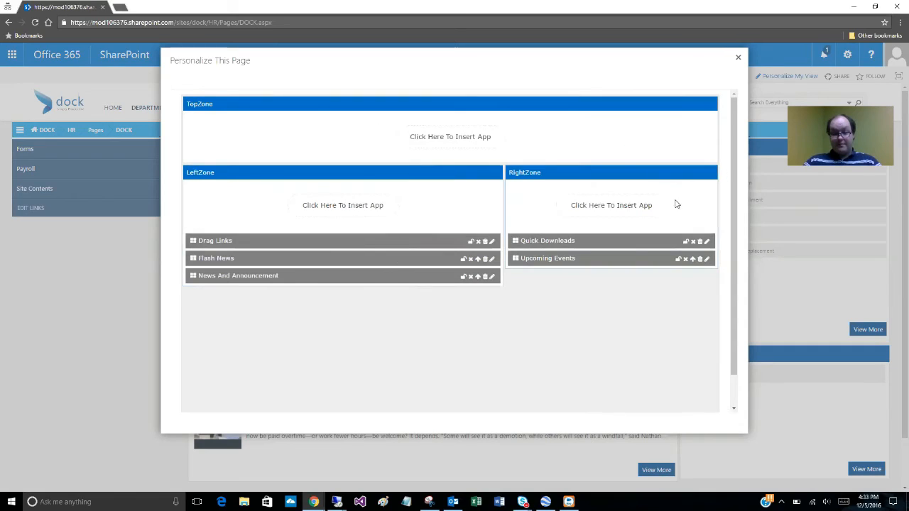